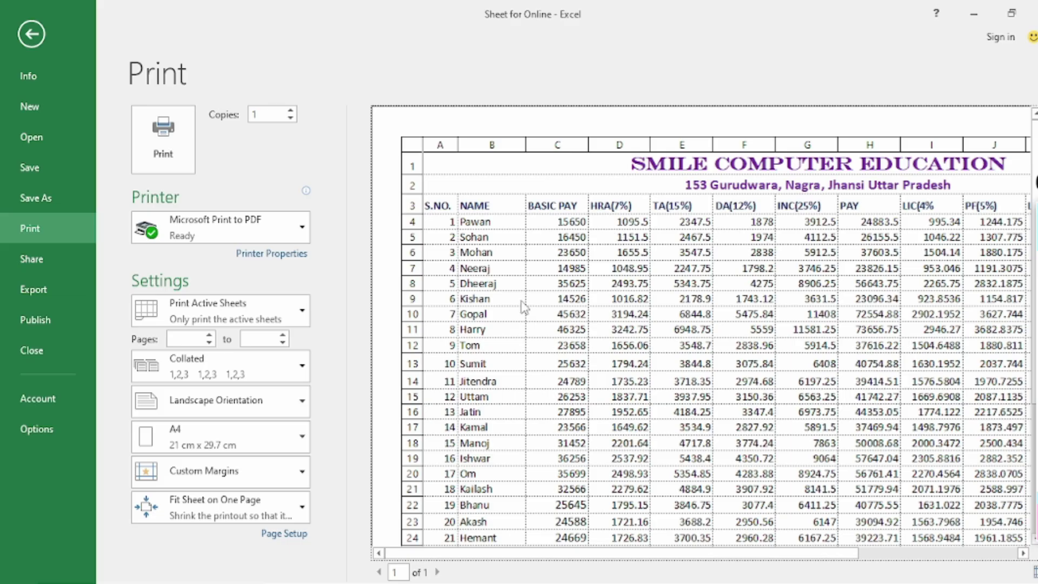
Close the print preview and return to the PayRoll worksheet
click(16, 162)
scroll(91, 196, up, 1)
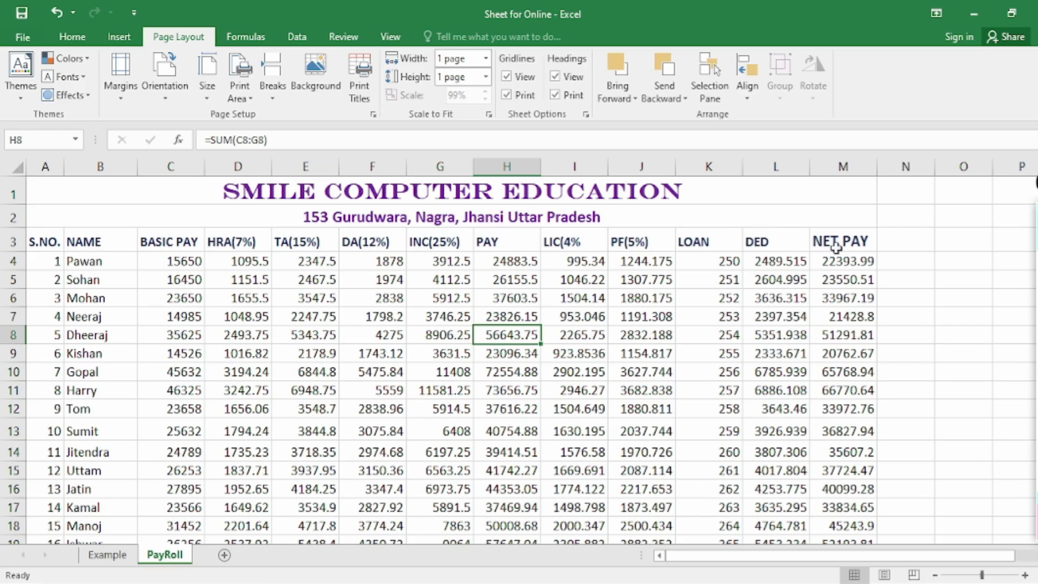
click(1022, 295)
mouse_move(254, 144)
mouse_down()
mouse_move(284, 162)
mouse_move(260, 184)
mouse_move(255, 147)
mouse_move(208, 145)
mouse_move(216, 173)
mouse_move(189, 167)
mouse_move(200, 184)
mouse_up()
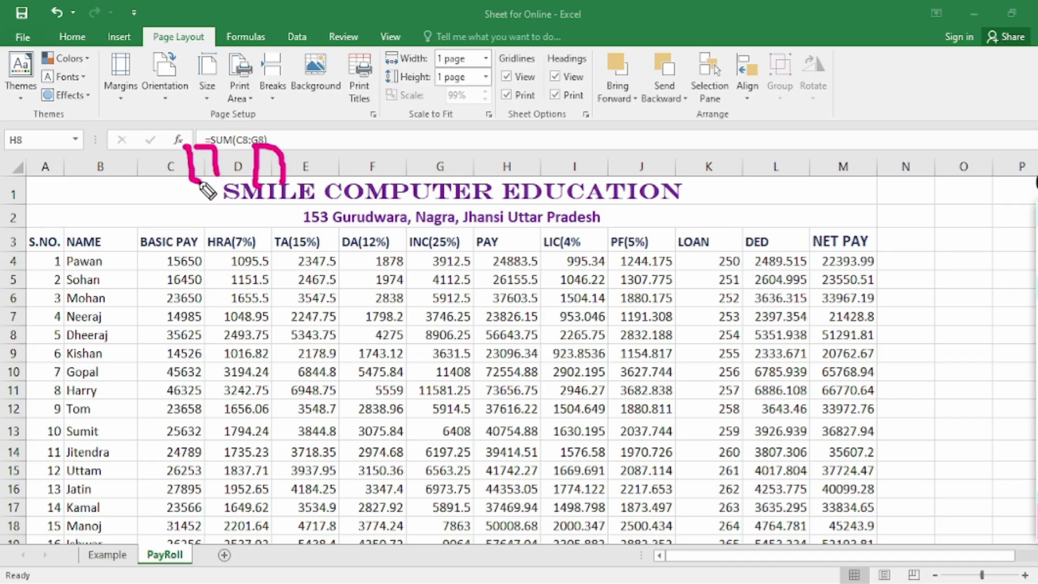
mouse_move(2, 247)
mouse_down()
mouse_move(38, 253)
mouse_move(0, 262)
mouse_up()
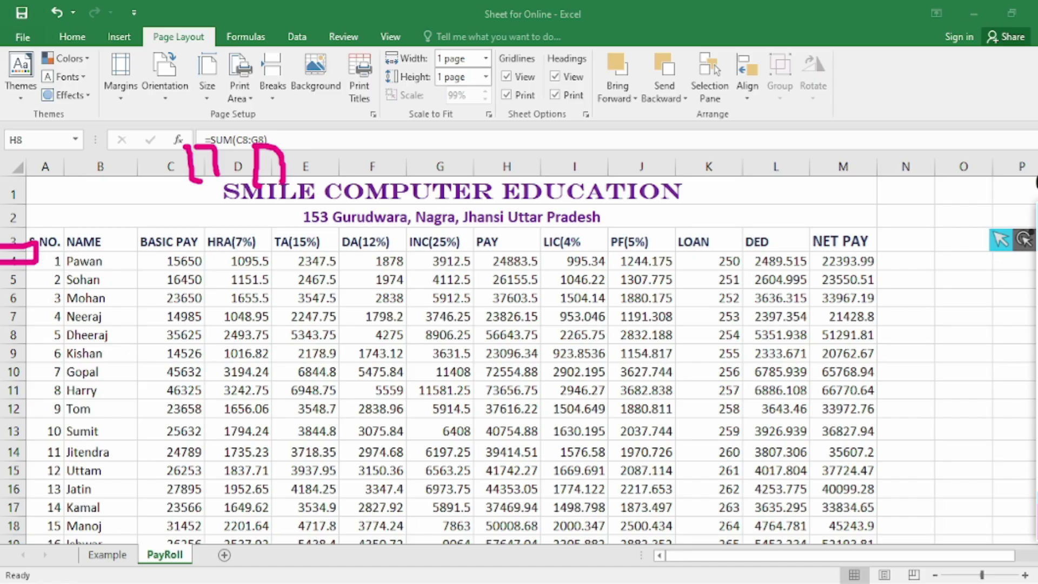
click(1000, 240)
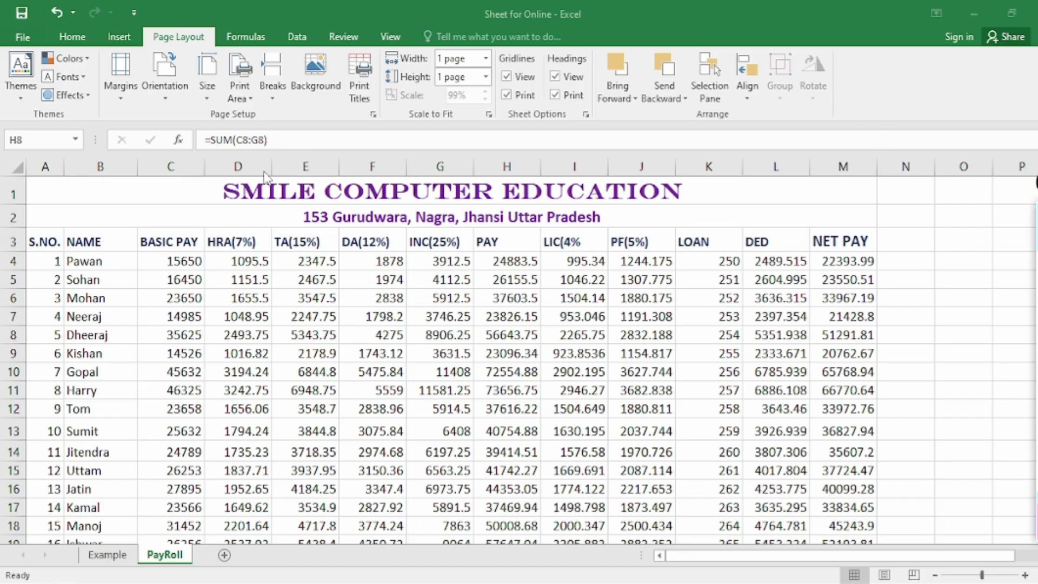
Hide column D, which holds the HRA(7%) values, on the PayRoll sheet
click(245, 165)
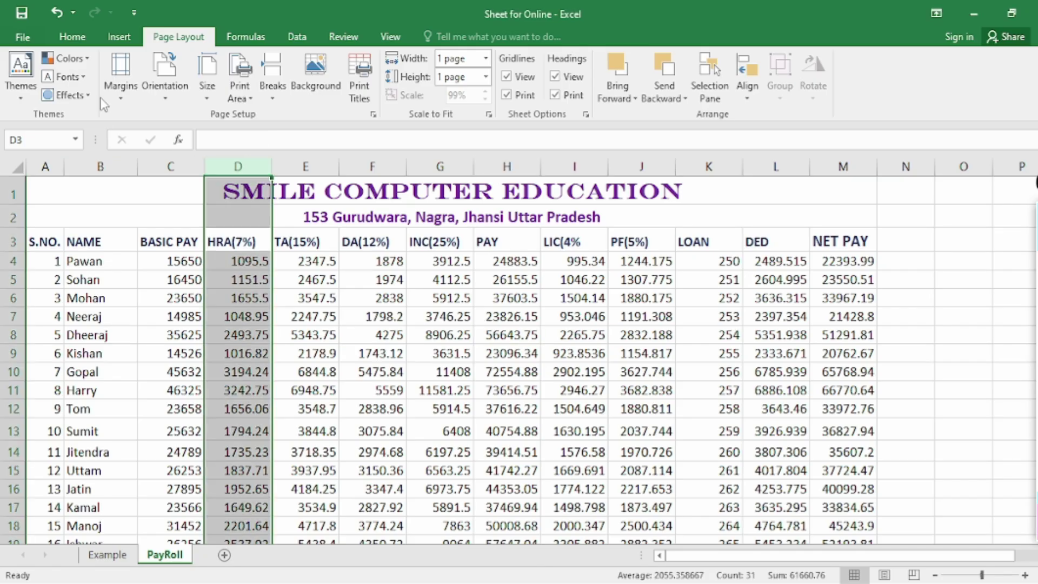
click(76, 38)
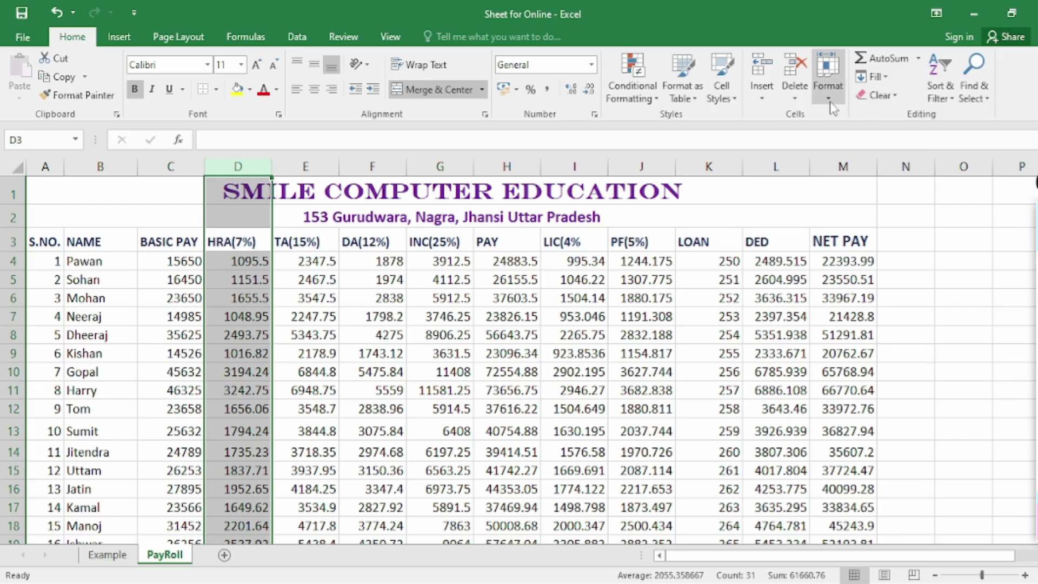
click(827, 81)
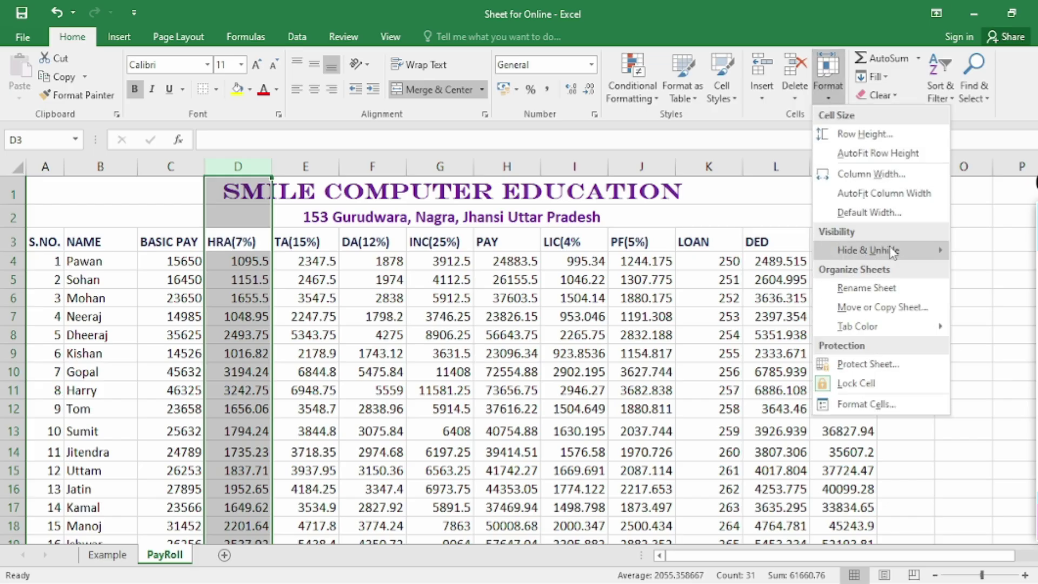
mouse_move(895, 255)
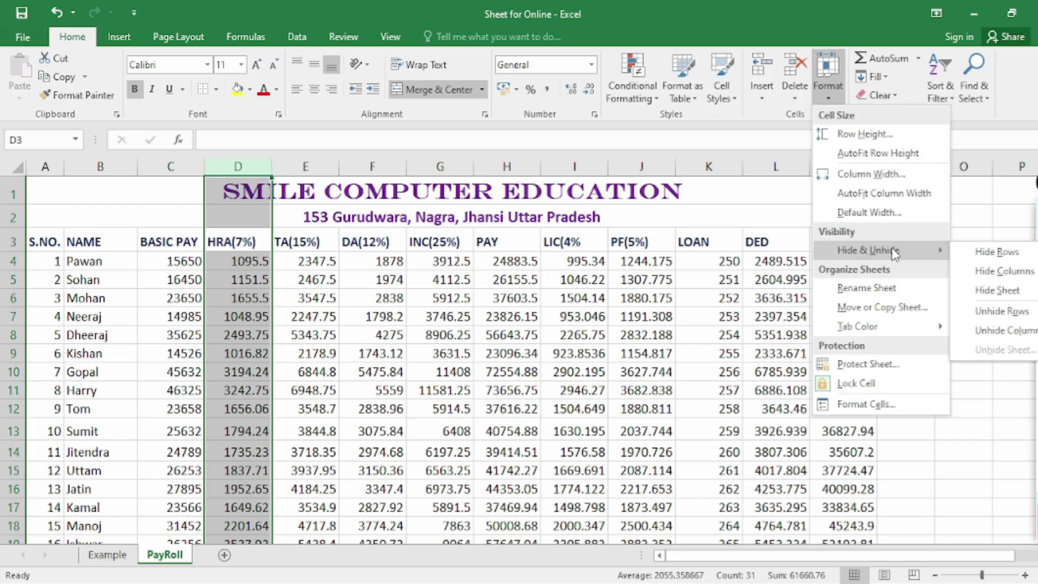
click(1020, 278)
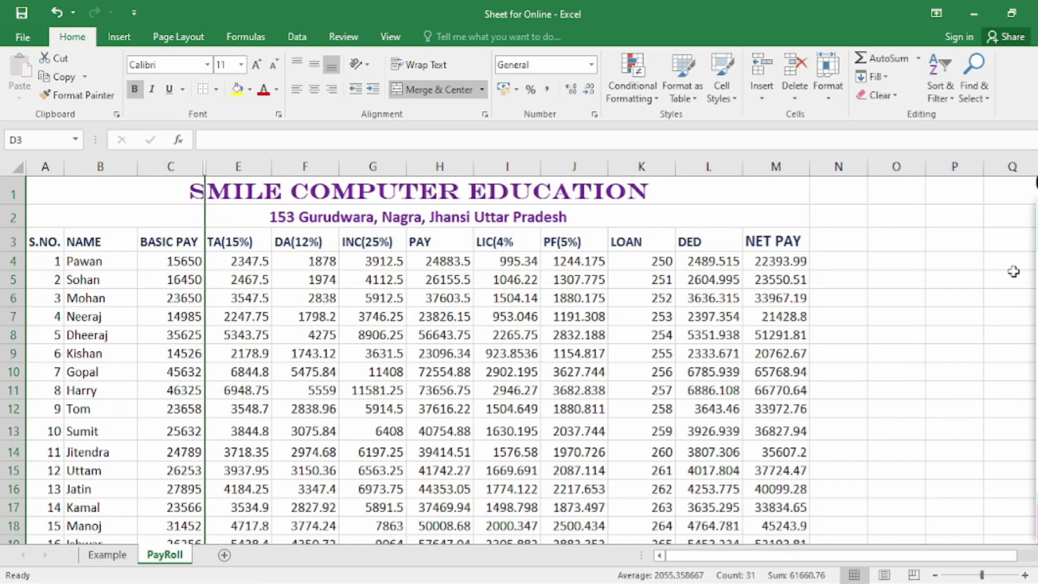
click(916, 321)
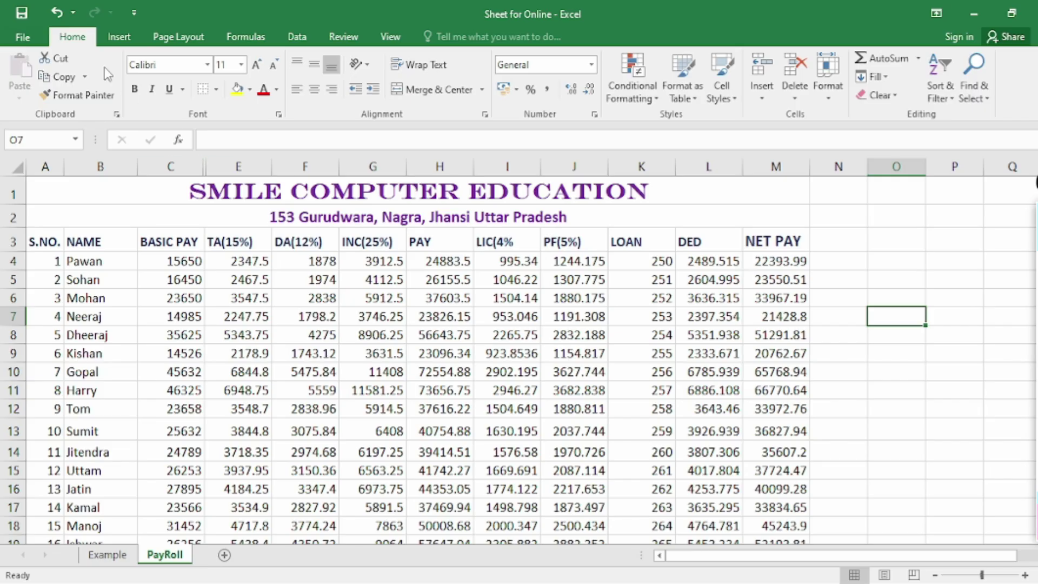
Check the print preview for how the sheet prints without the HRA(7%) column, and return to the worksheet
click(23, 36)
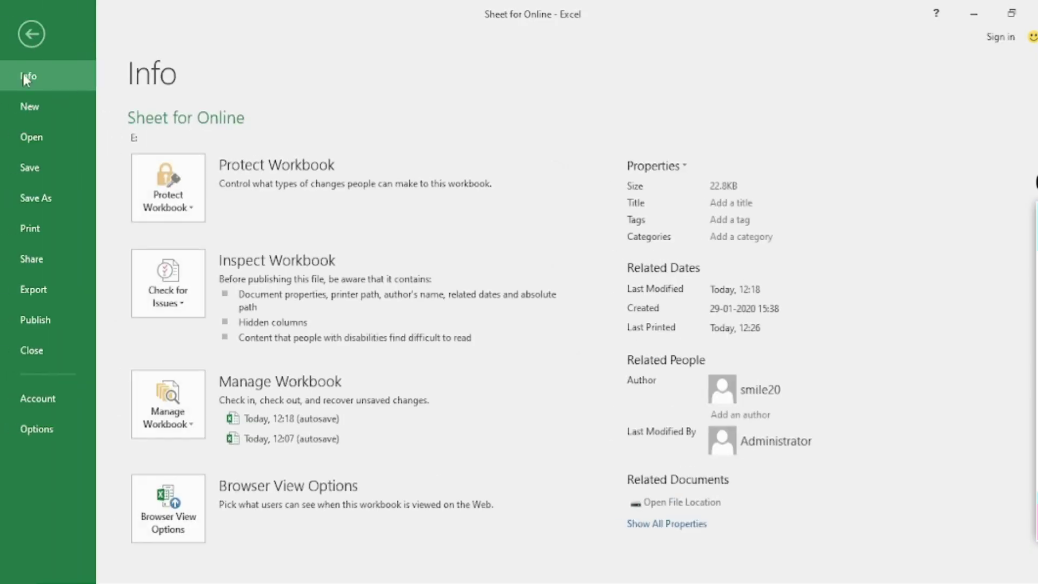
click(48, 236)
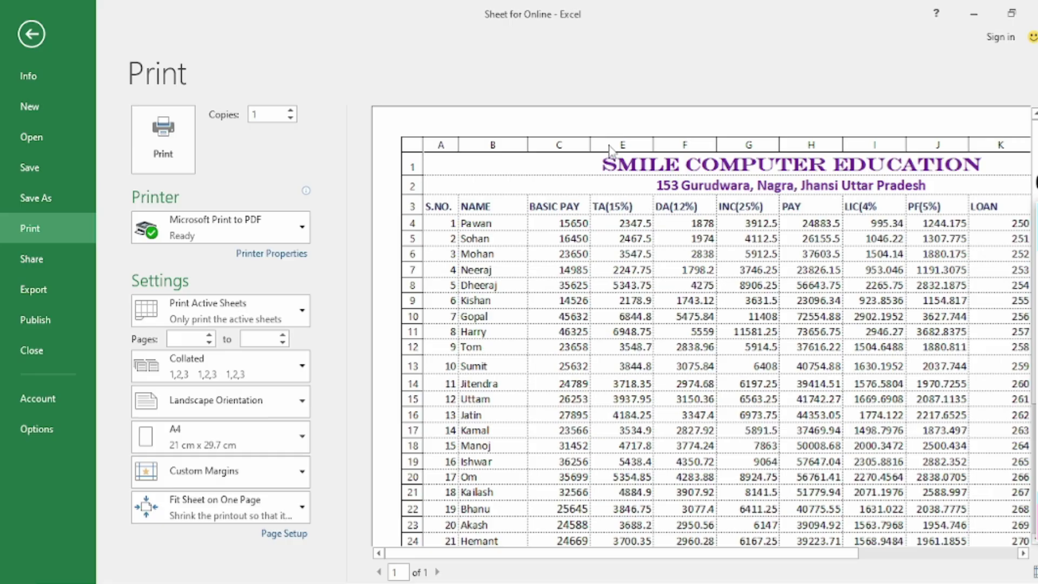
key(Escape)
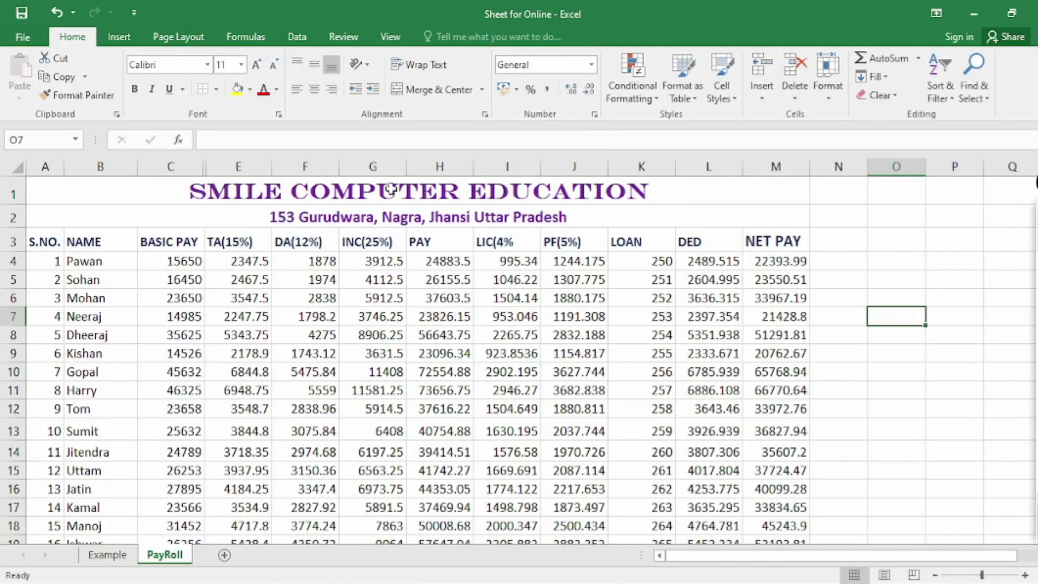
Hide column E, which holds the TA(15%) values
click(252, 165)
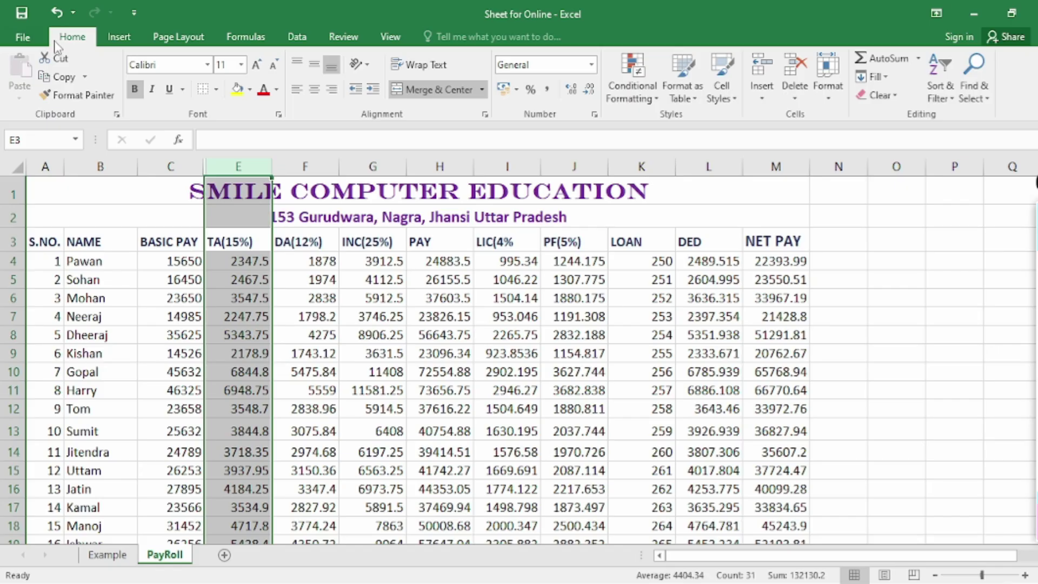
click(828, 82)
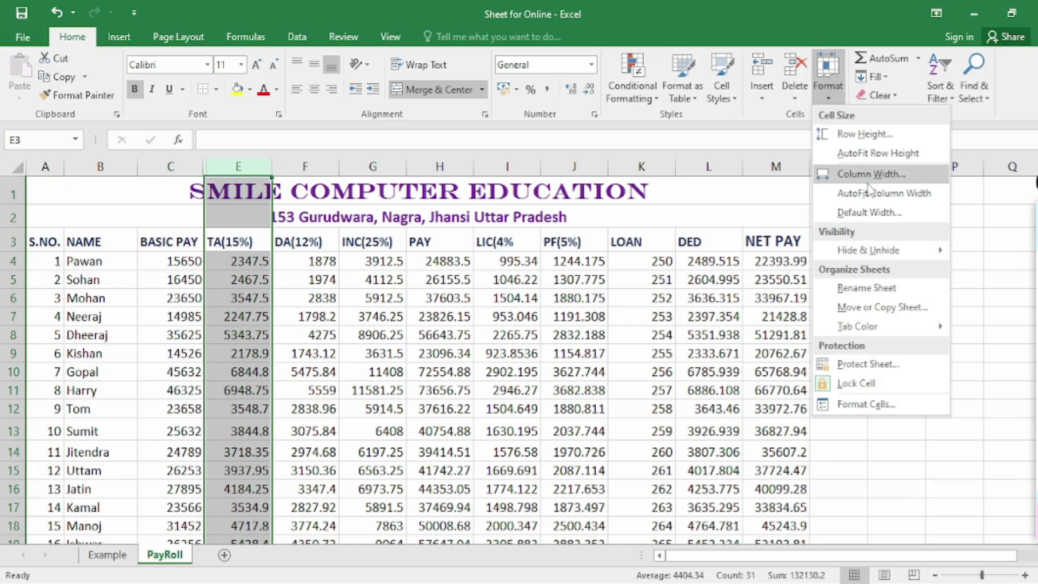
mouse_move(919, 250)
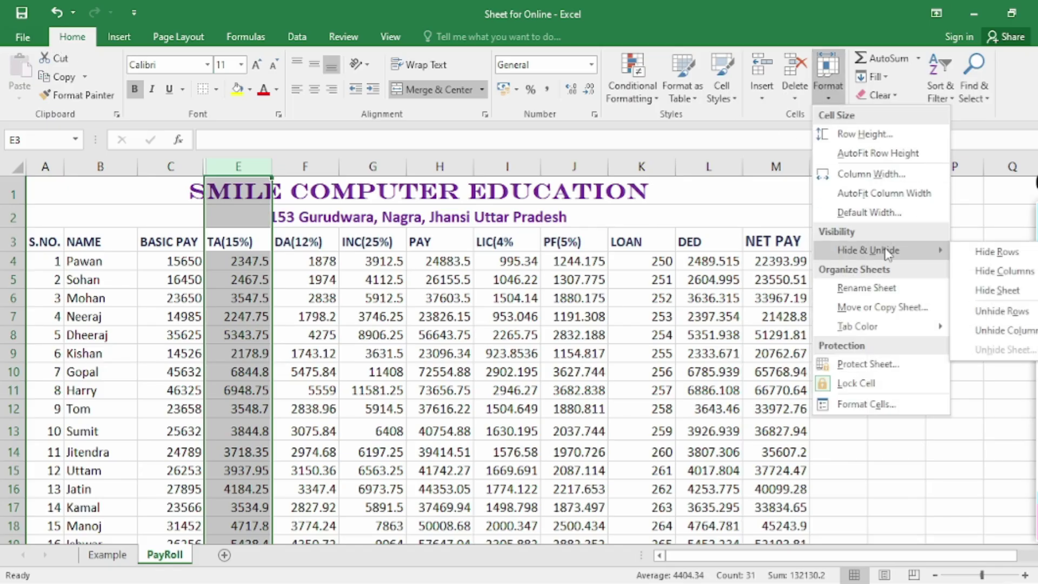
click(1006, 271)
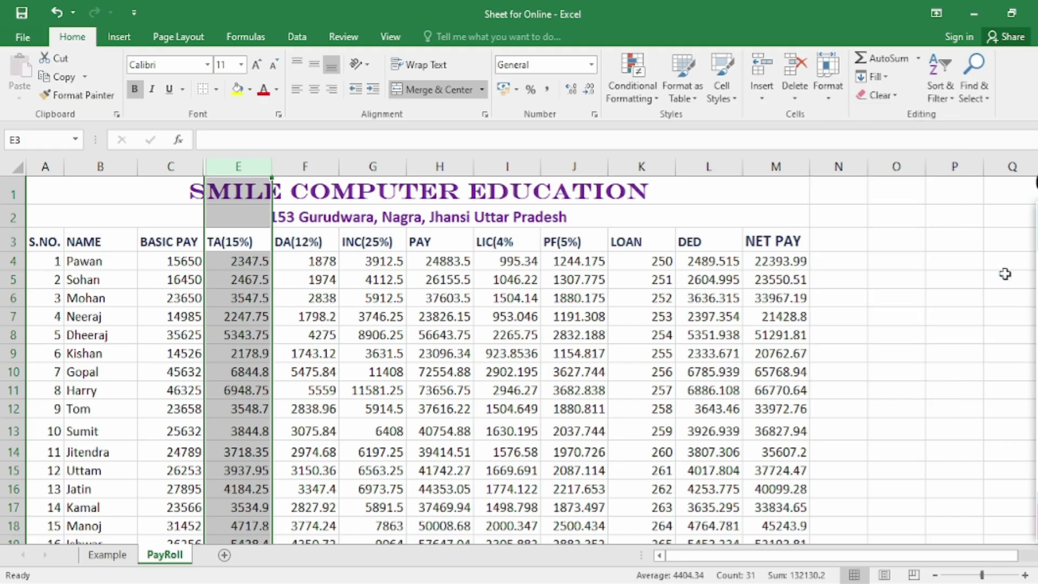
click(242, 273)
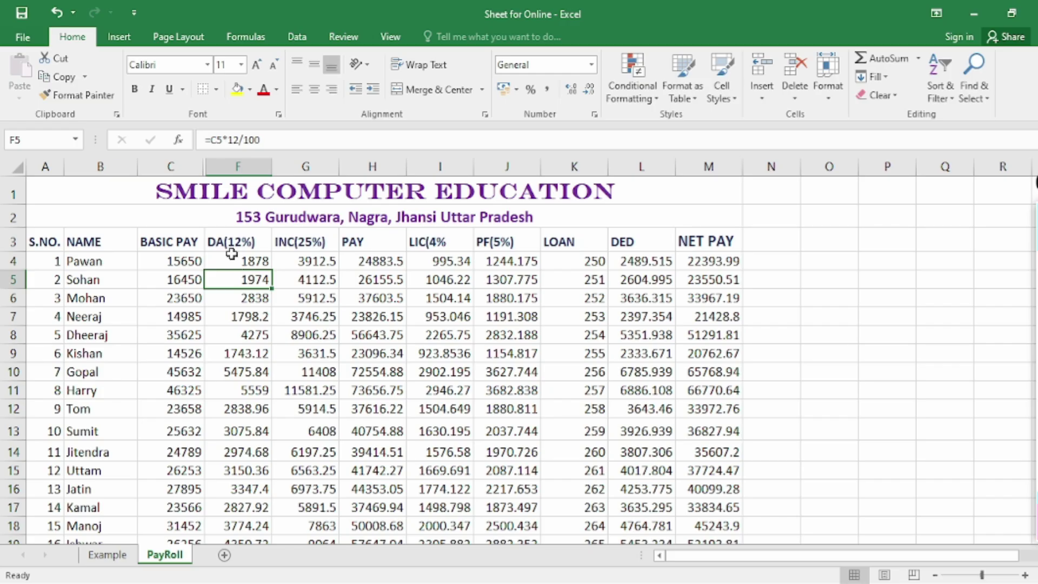
Unhide the columns between BASIC PAY and DA(12%), using a cell selection that spans columns C to F
drag(252, 331, 184, 263)
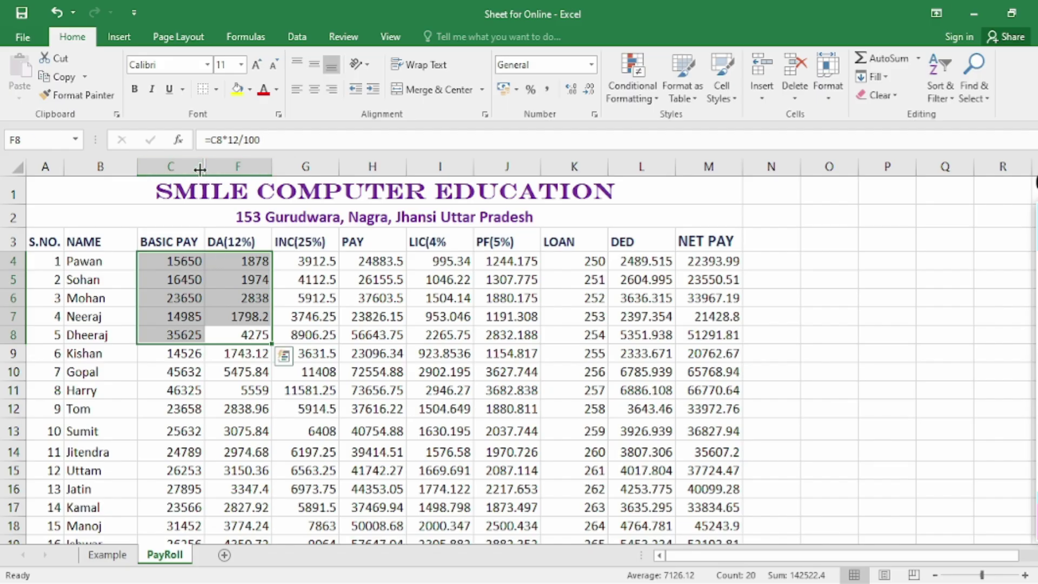
click(1036, 287)
mouse_move(178, 145)
mouse_down()
mouse_move(262, 187)
mouse_move(180, 197)
mouse_move(176, 142)
mouse_up()
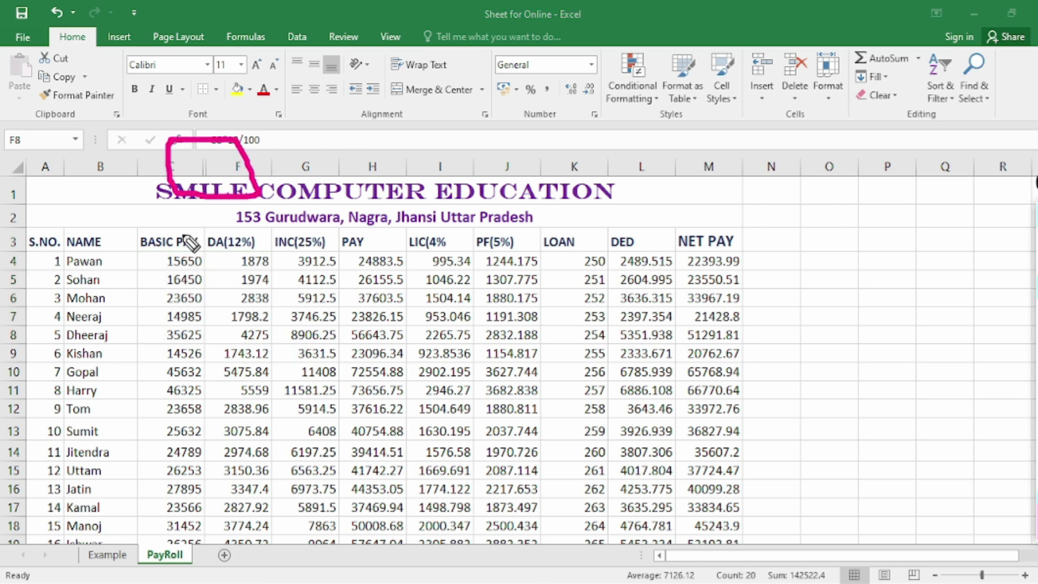
mouse_move(160, 231)
mouse_down()
mouse_move(251, 238)
mouse_move(268, 287)
mouse_move(161, 249)
mouse_move(158, 233)
mouse_up()
key(ctrl+shift+7)
key(ctrl+shift+2)
click(737, 19)
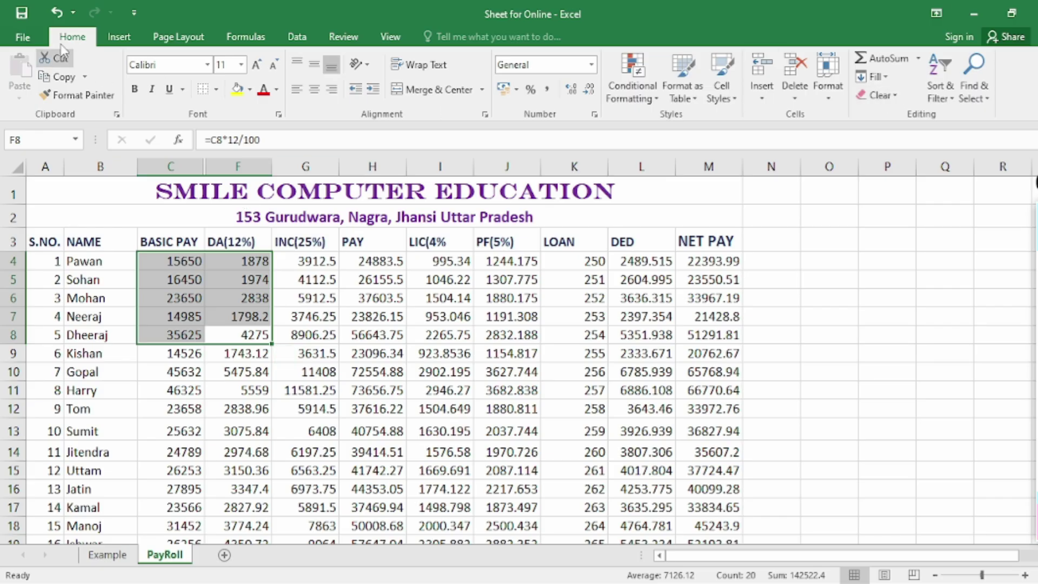
click(828, 92)
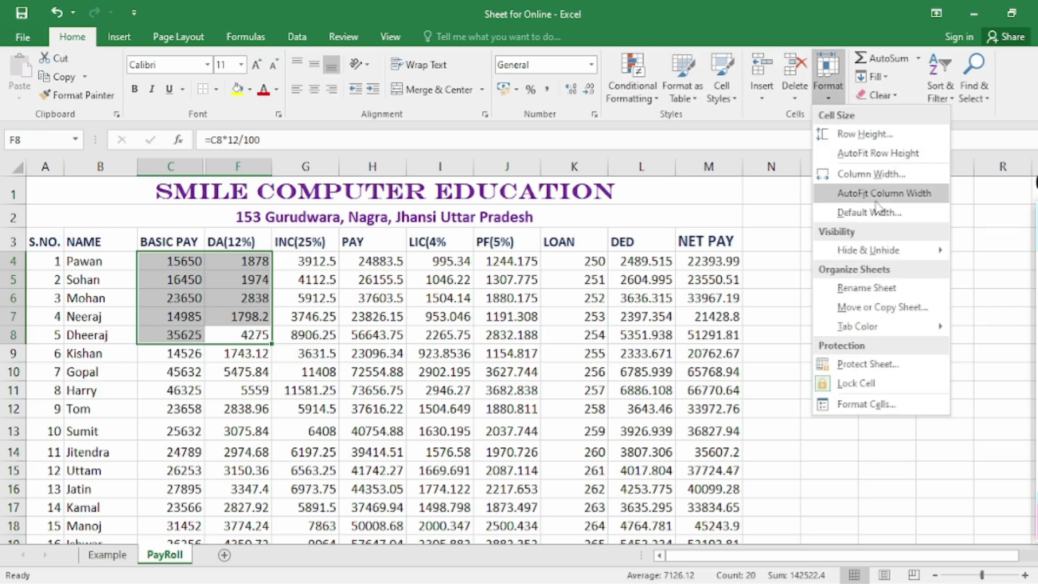
mouse_move(893, 253)
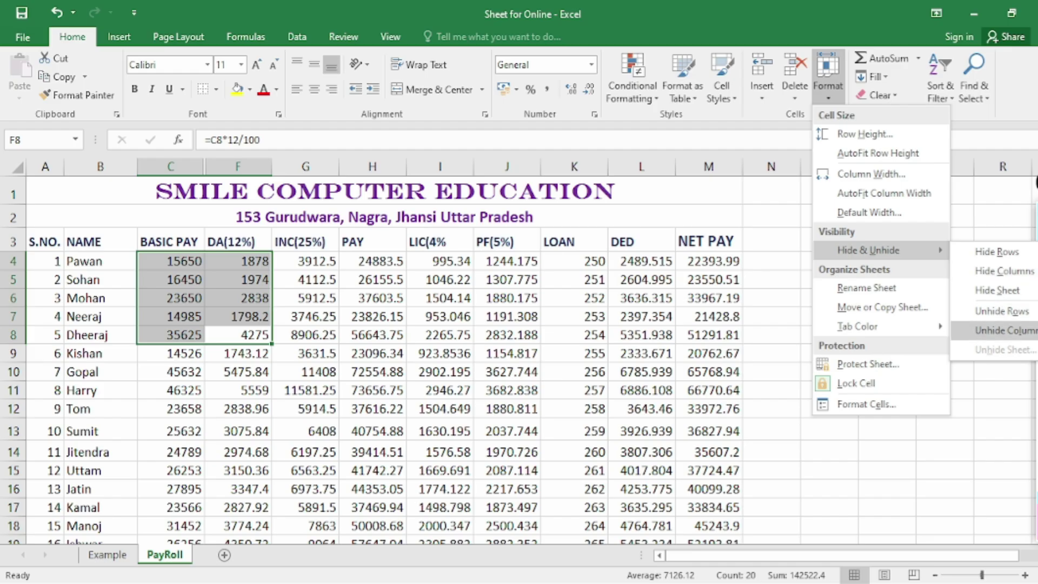
click(1034, 331)
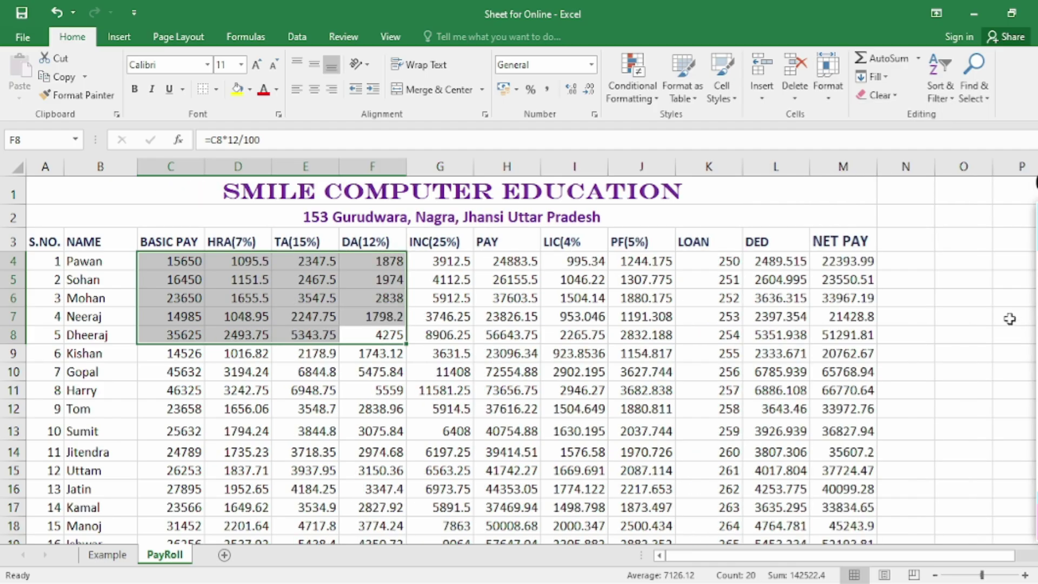
click(848, 334)
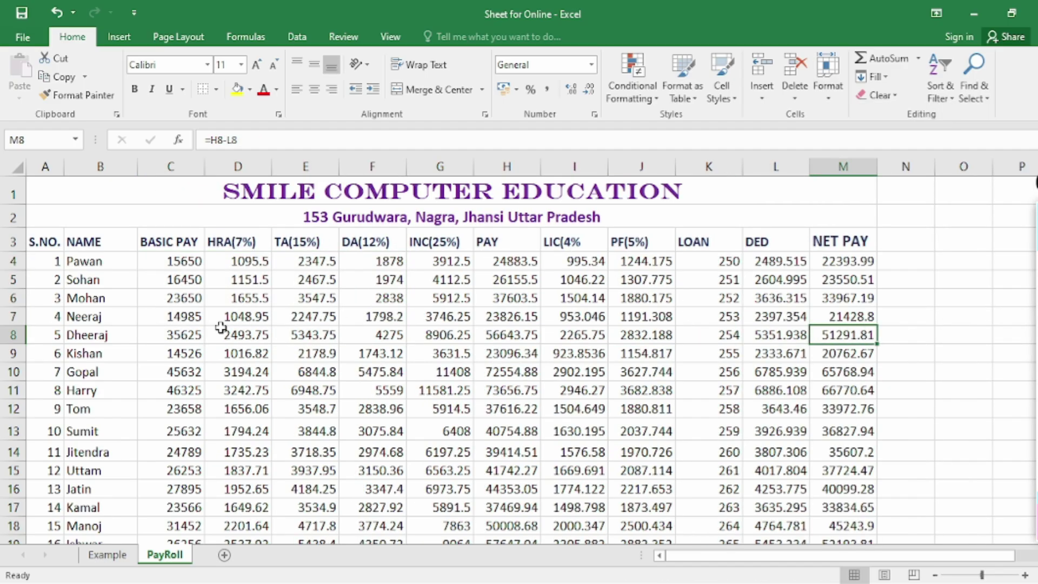
Hide rows 8 to 14 of the payroll table, using the cell selection B8:C14
drag(66, 336, 148, 448)
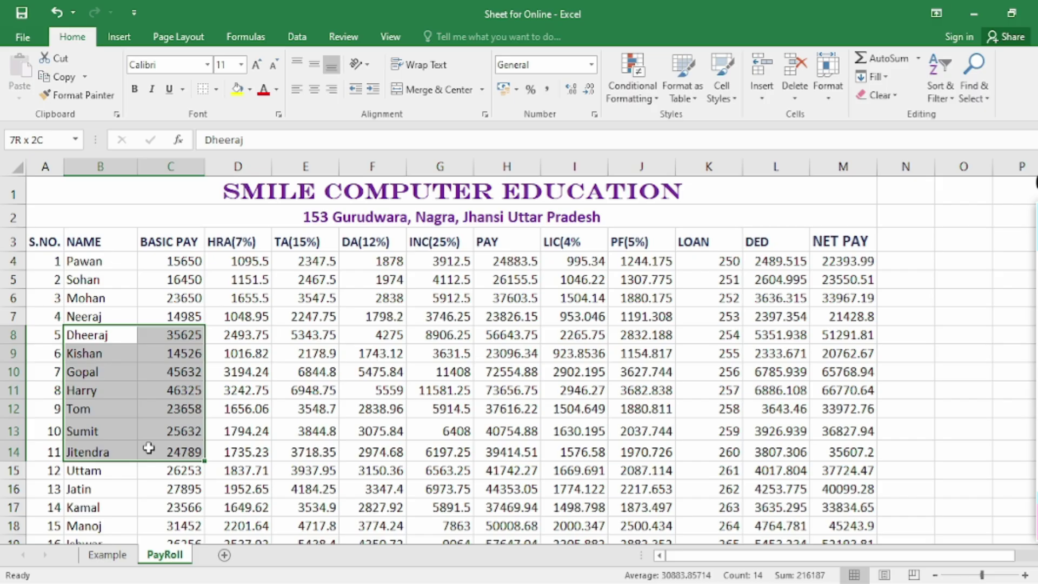
drag(149, 448, 151, 448)
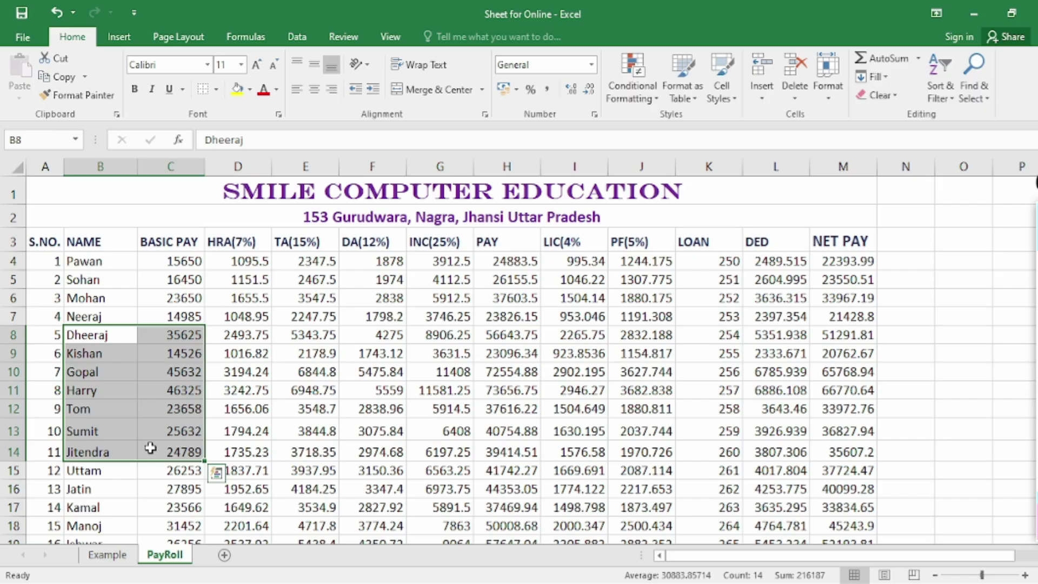
click(830, 97)
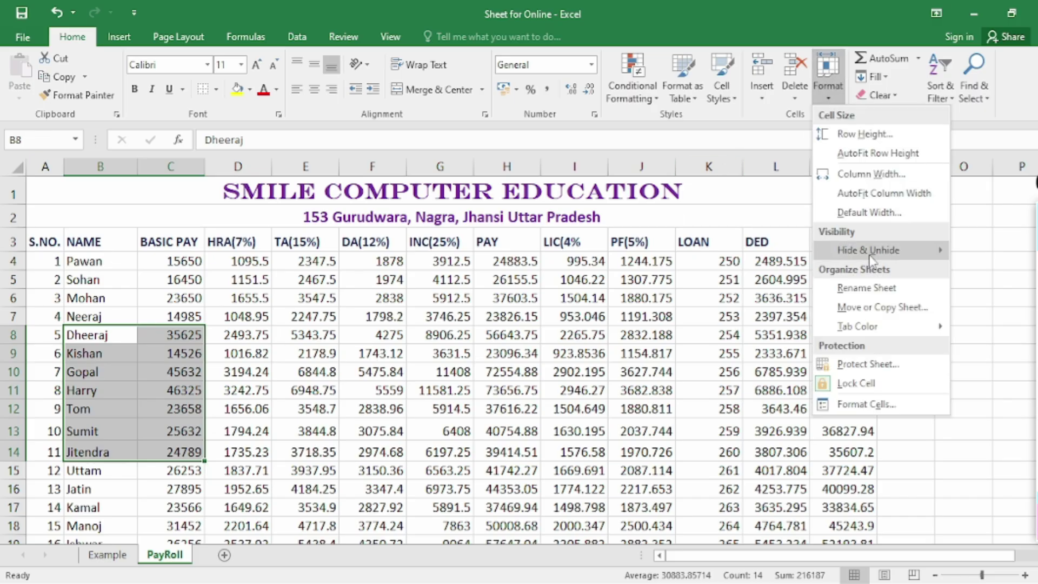
mouse_move(865, 250)
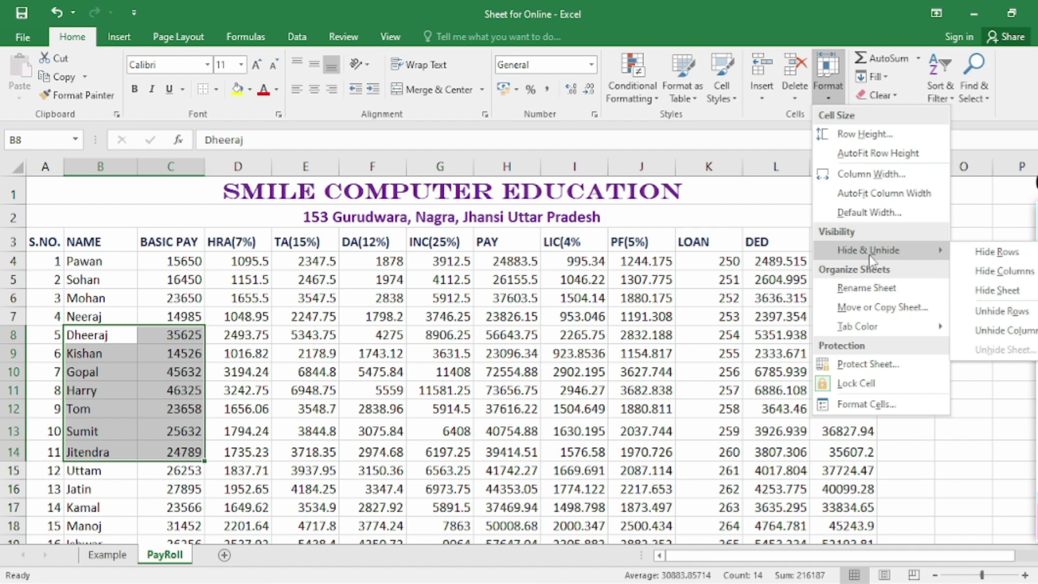
click(1025, 319)
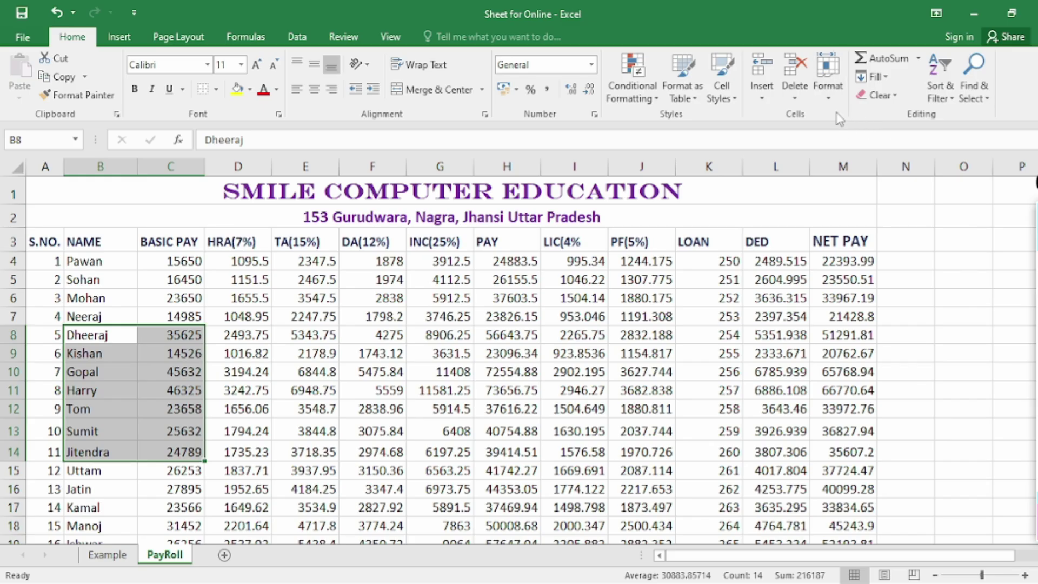
click(828, 81)
mouse_move(887, 251)
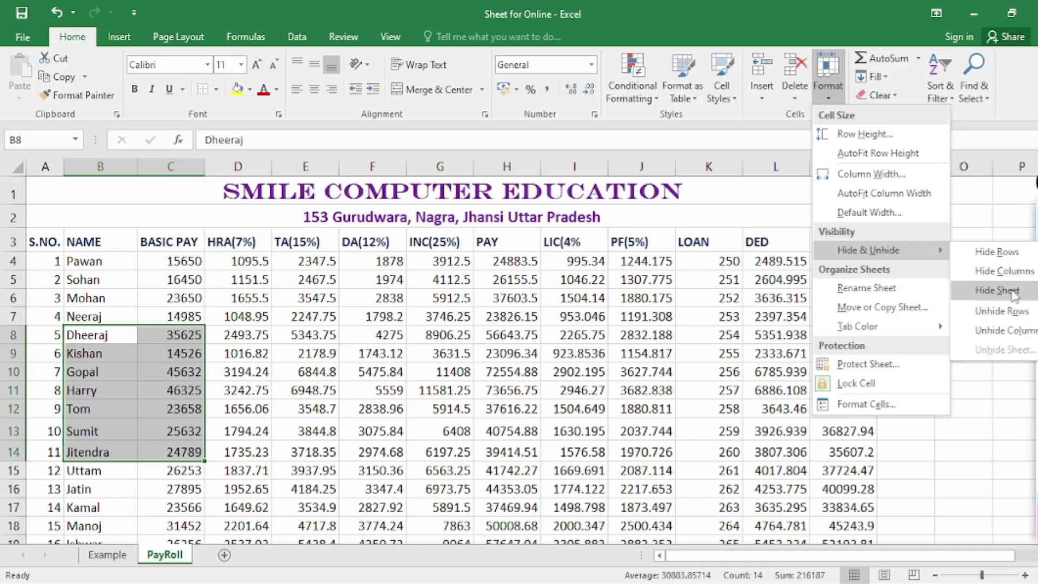
click(1000, 253)
click(558, 355)
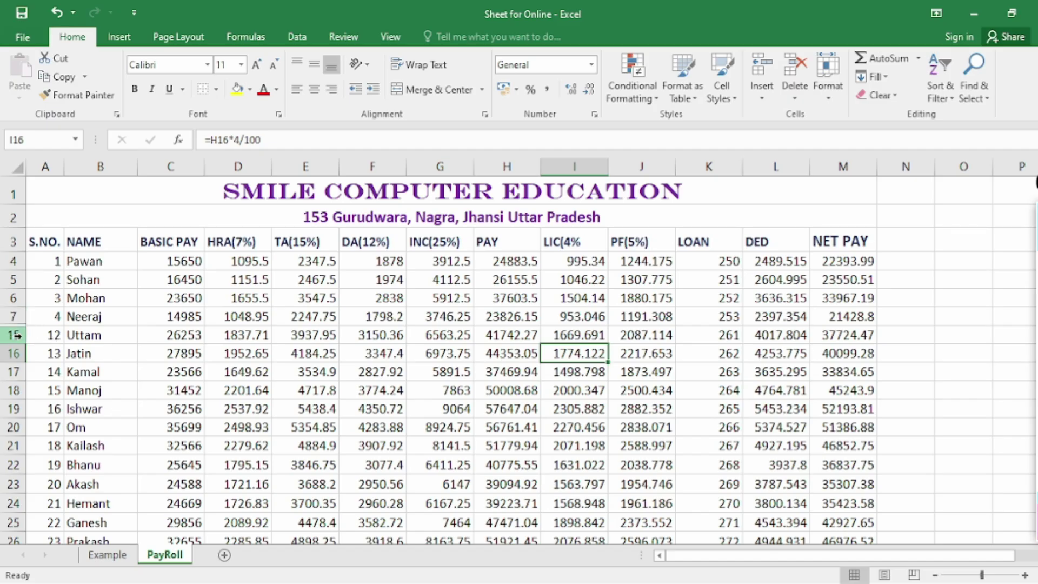
Check the print preview for how the sheet prints with rows 8 to 14 hidden, and leave the preview
click(22, 37)
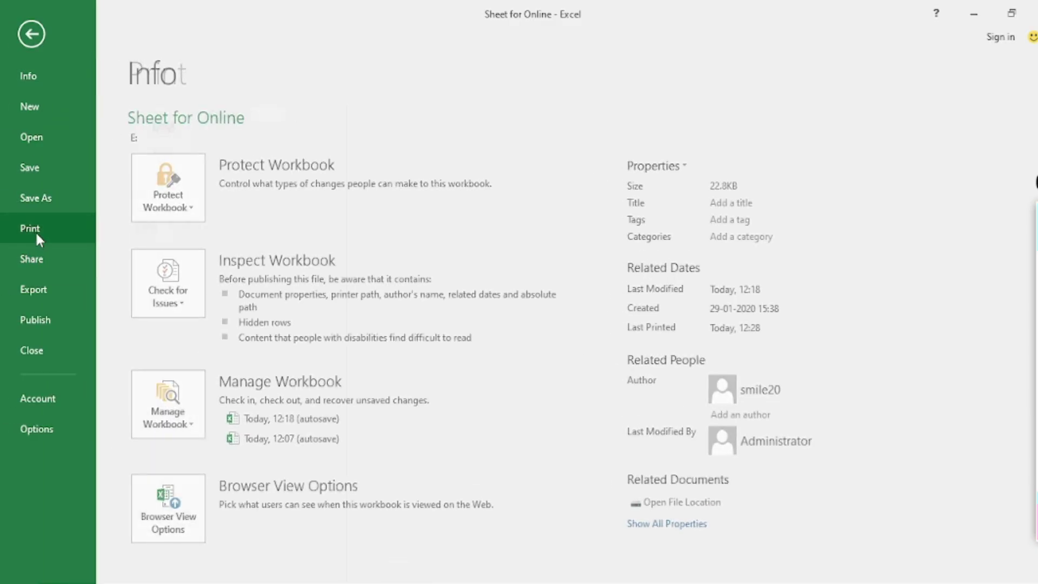
click(35, 232)
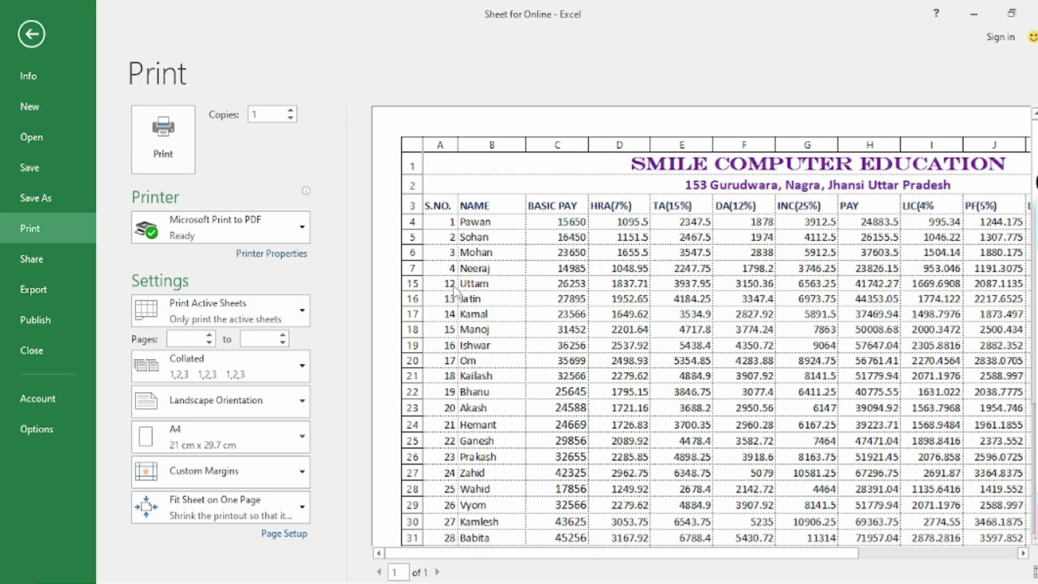
key(Escape)
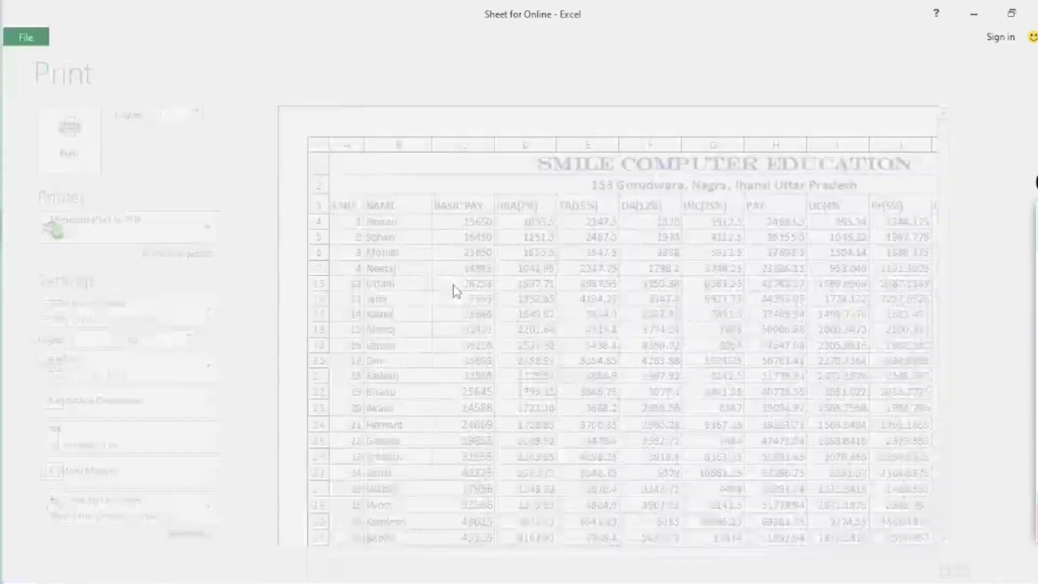
Unhide rows 8 to 14 of the payroll table, using the cell selection A6:B16 that spans the hidden rows
drag(144, 366, 50, 319)
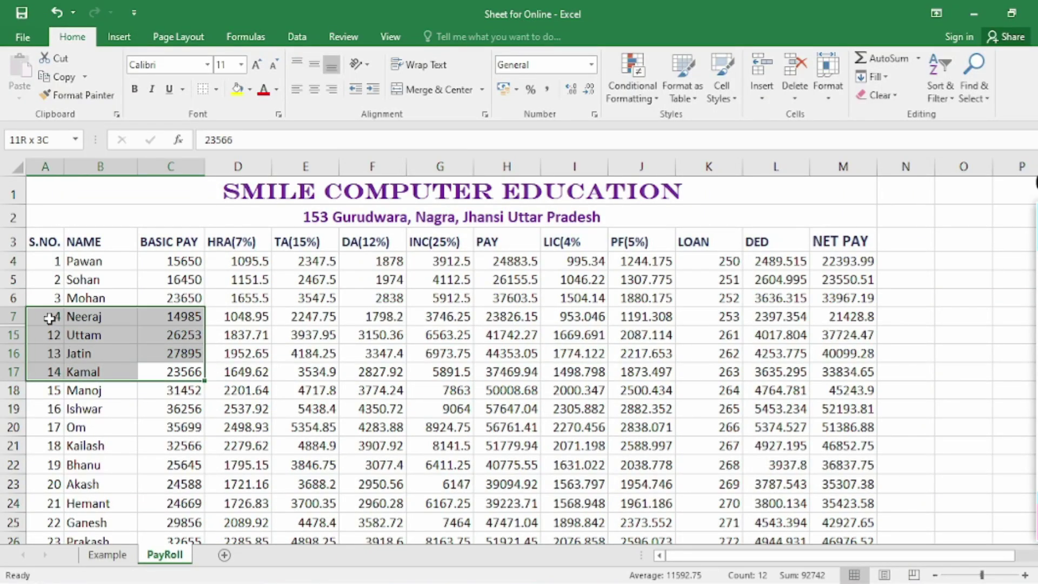
click(292, 369)
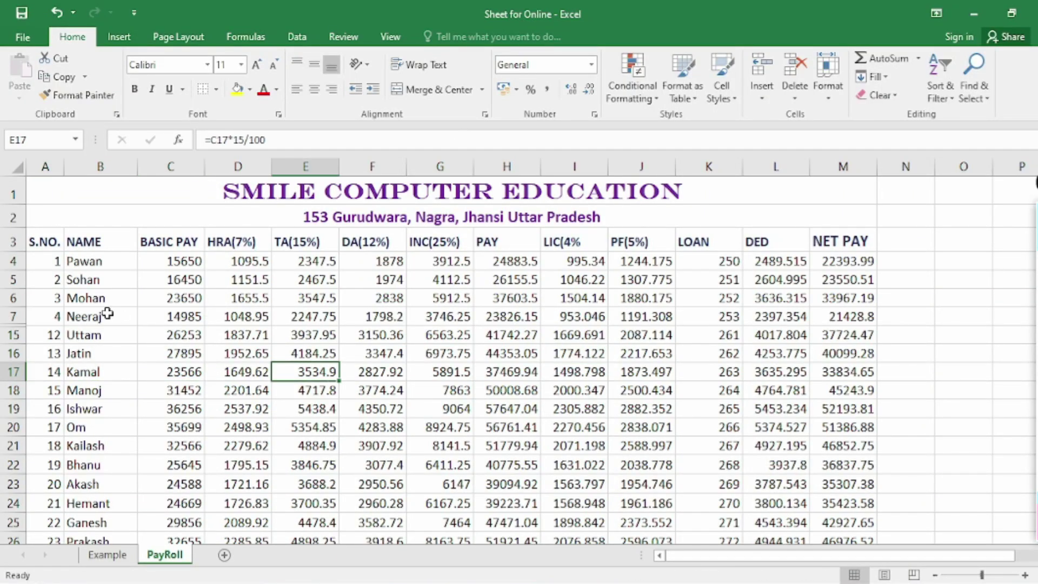
drag(42, 300, 129, 354)
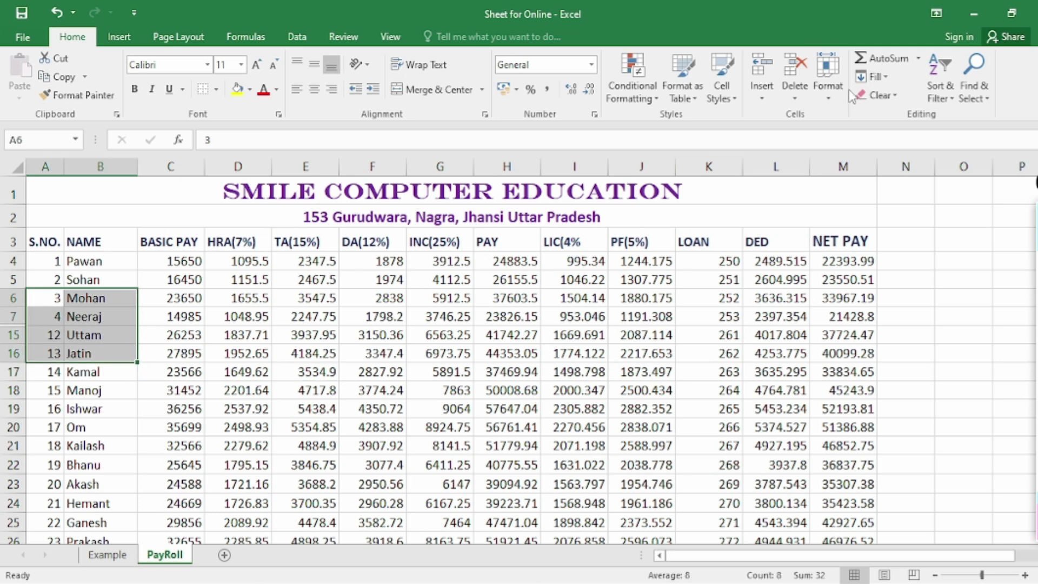
click(828, 86)
mouse_move(874, 255)
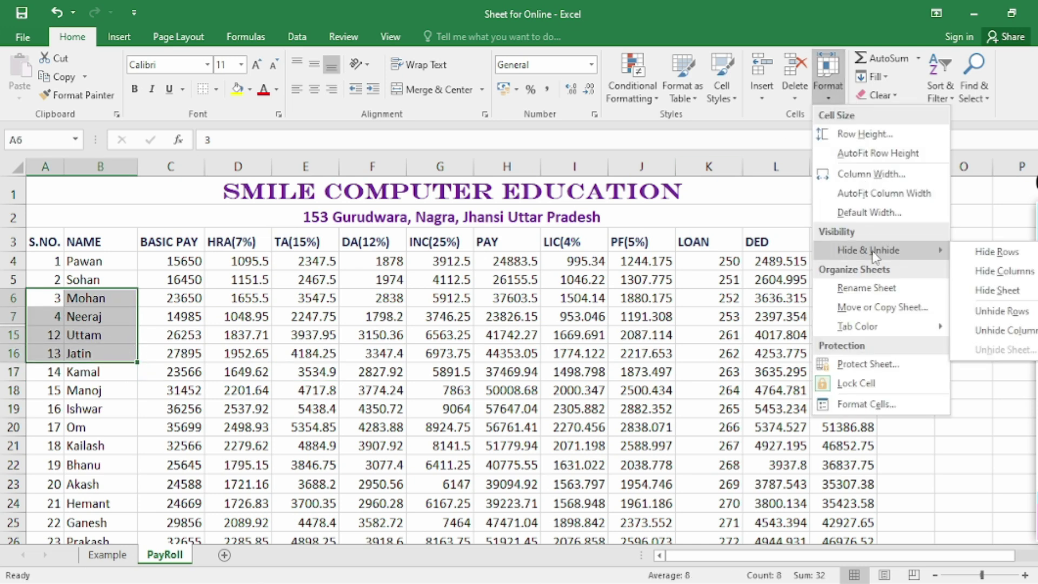
click(1002, 311)
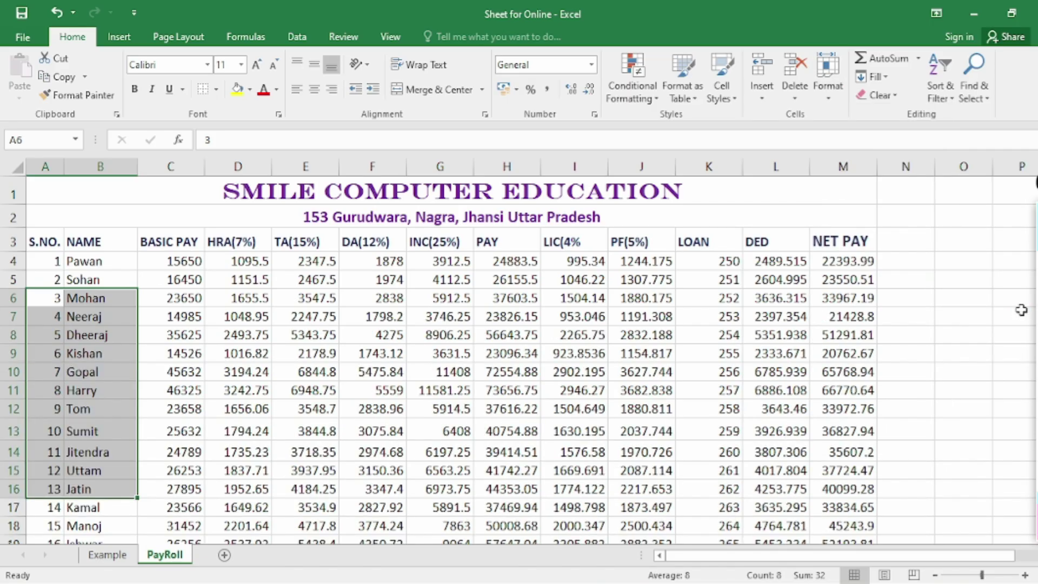
click(670, 301)
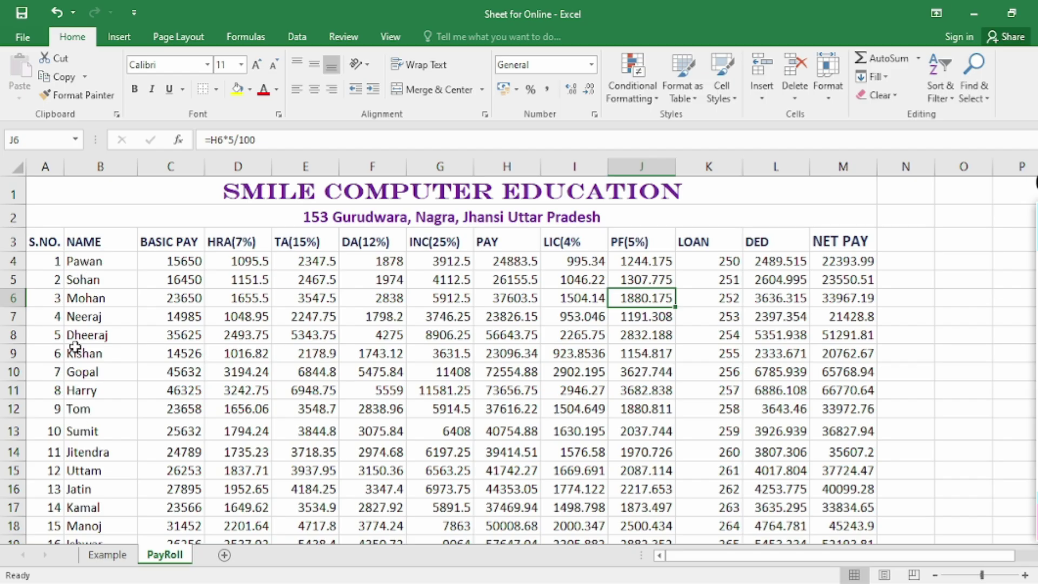
drag(75, 337, 175, 479)
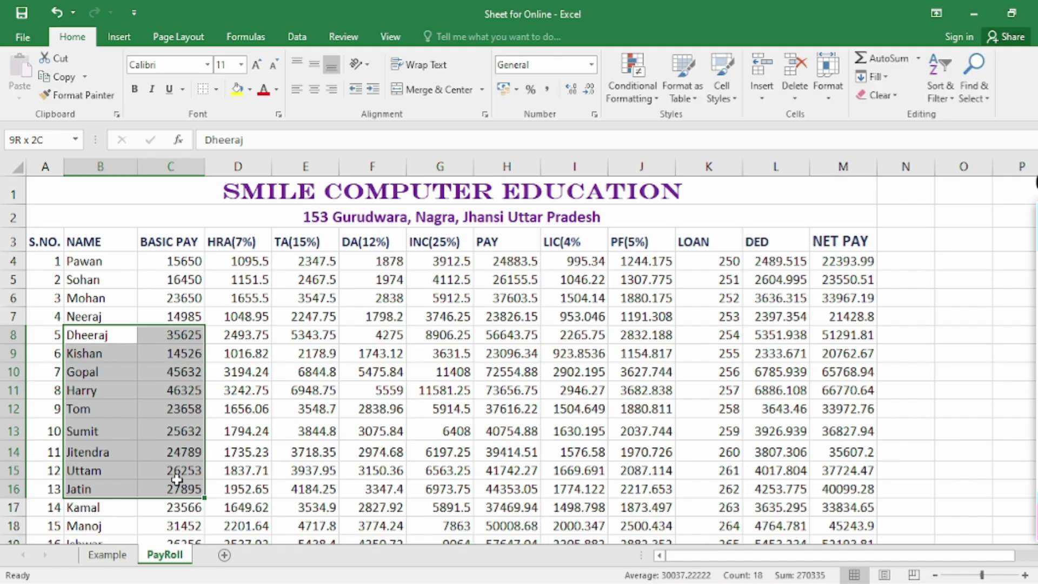
click(266, 432)
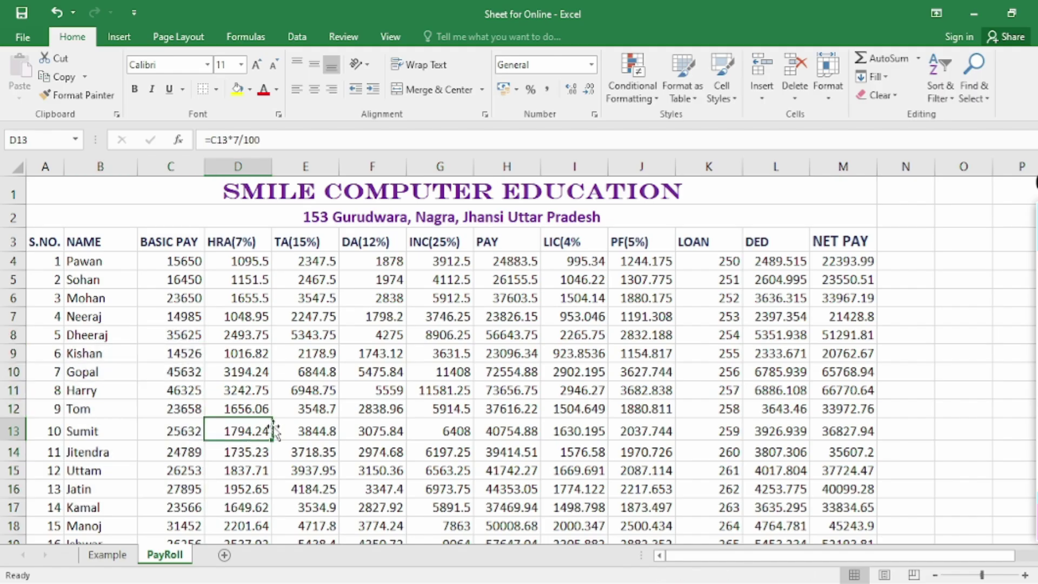